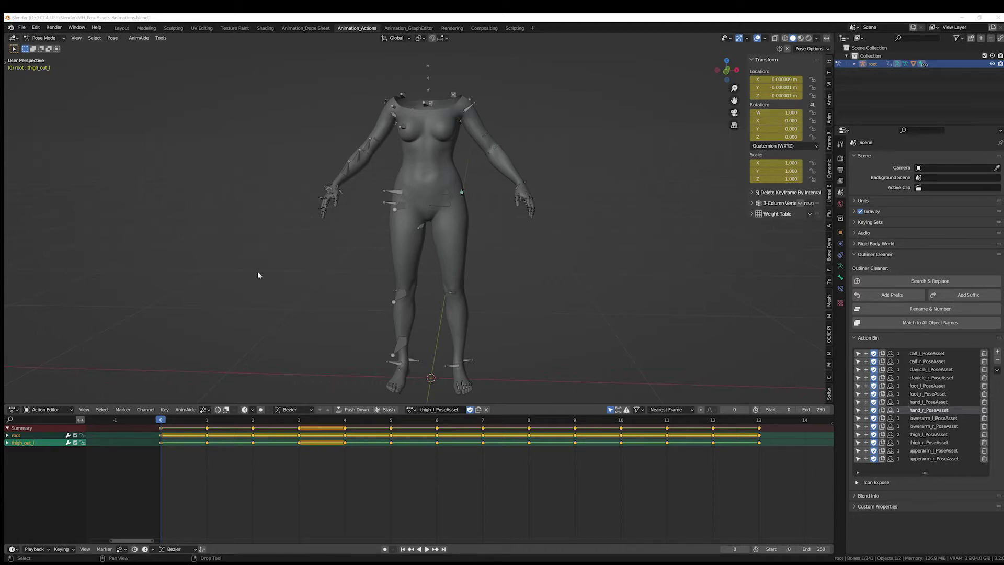
- Deselect all bones and preview the thigh_l_PoseAsset action from frame 0 to frame 8
{"action": "left_click", "coordinate": [352, 300]}
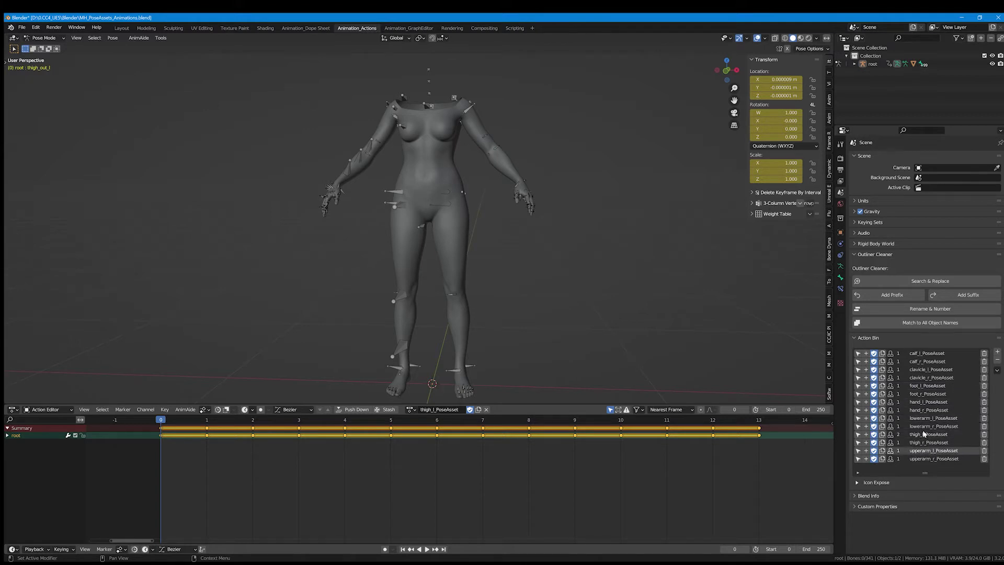
{"action": "middle_click_drag", "start_coordinate": [486, 161], "coordinate": [476, 177], "text": "shift"}
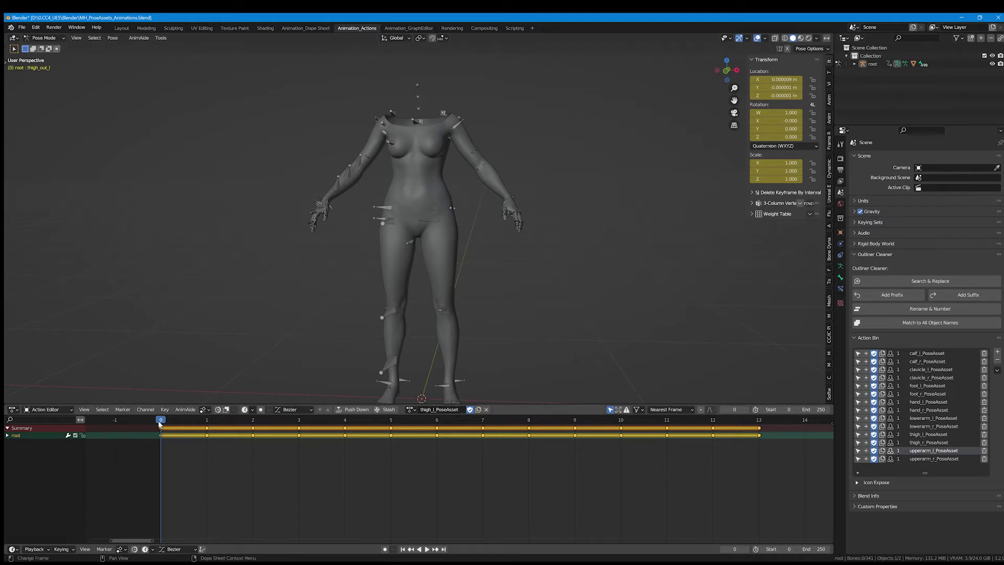
{"action": "key", "text": "space"}
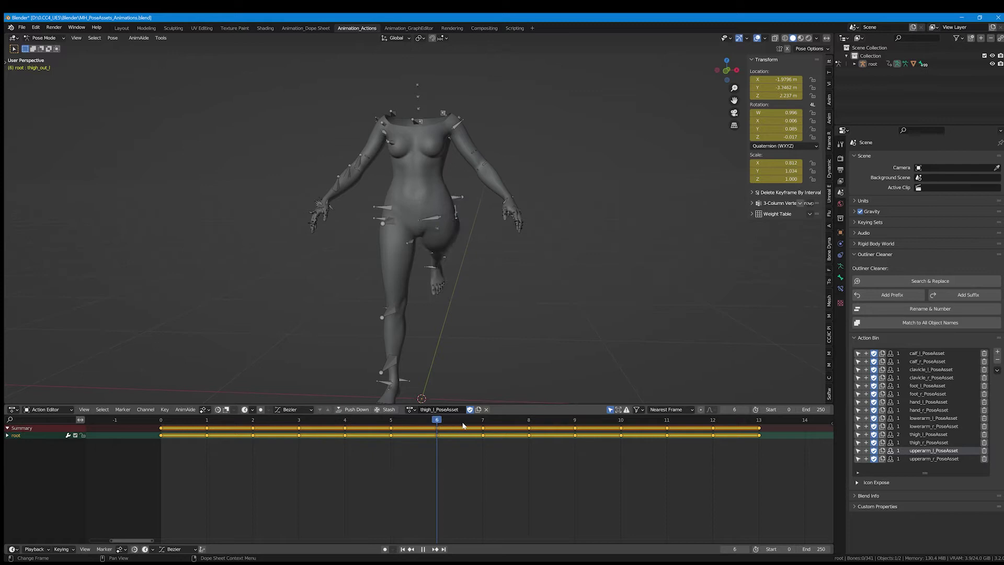
{"action": "key", "text": "space"}
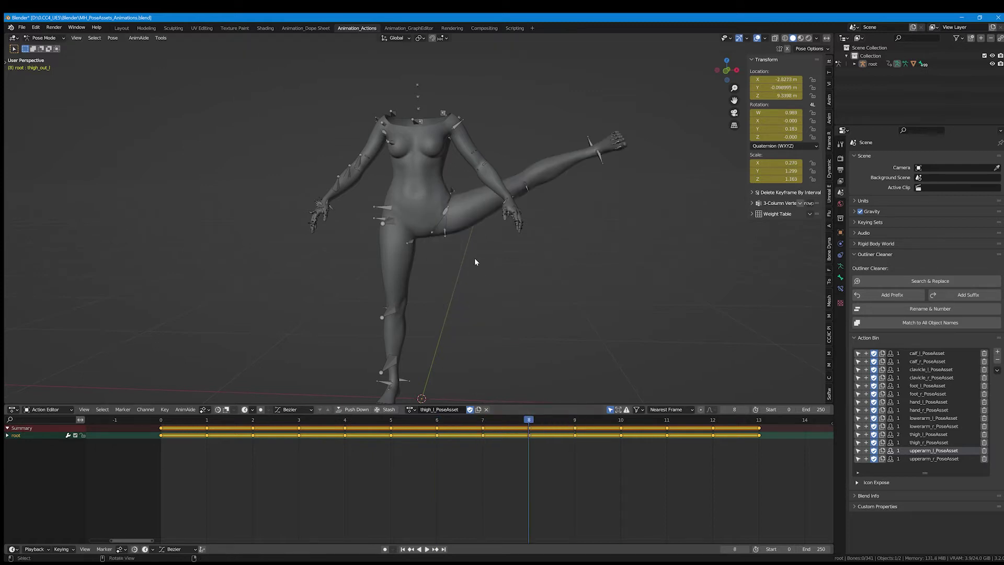
- Try moving the thigh_out_l corrective bone outward and up at frame 8, undo the move and return to frame 0
{"action": "middle_click_drag", "start_coordinate": [475, 259], "coordinate": [543, 189]}
{"action": "scroll", "coordinate": [372, 221], "scroll_direction": "up", "scroll_amount": 4}
{"action": "left_click", "coordinate": [556, 192]}
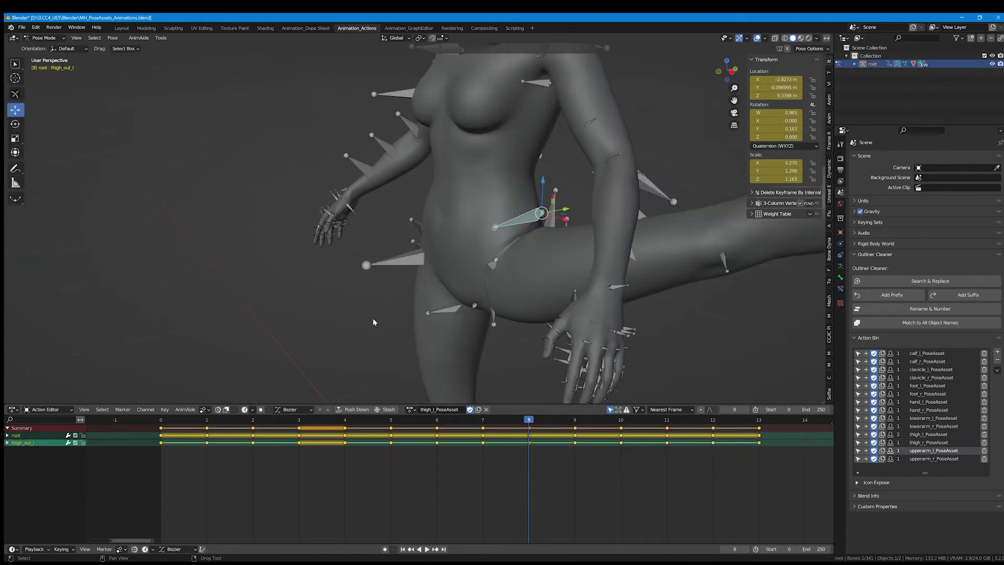
{"action": "middle_click_drag", "start_coordinate": [372, 318], "coordinate": [564, 272]}
{"action": "left_click_drag", "start_coordinate": [566, 199], "coordinate": [586, 185]}
{"action": "left_click", "coordinate": [584, 232]}
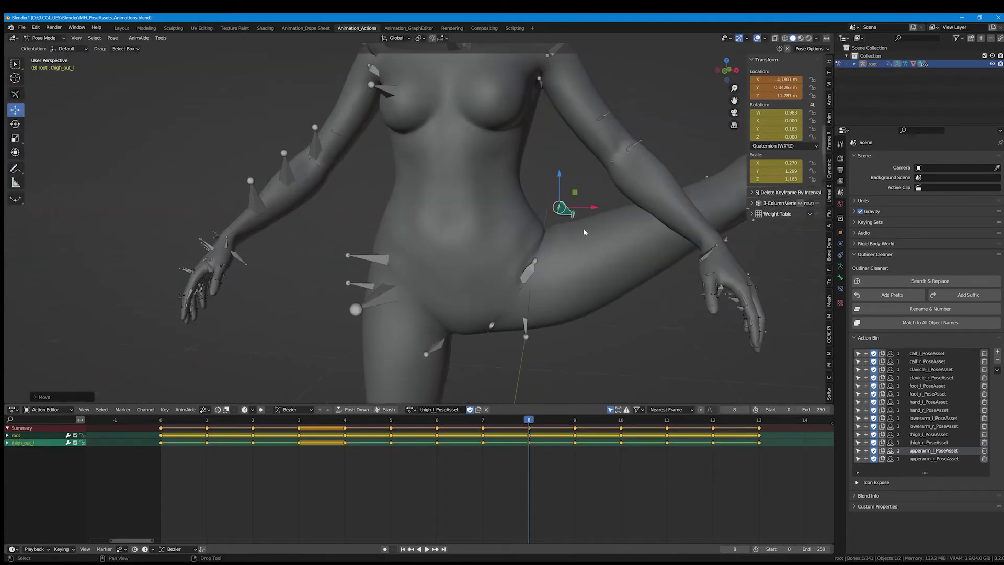
{"action": "middle_click_drag", "start_coordinate": [543, 147], "coordinate": [541, 229]}
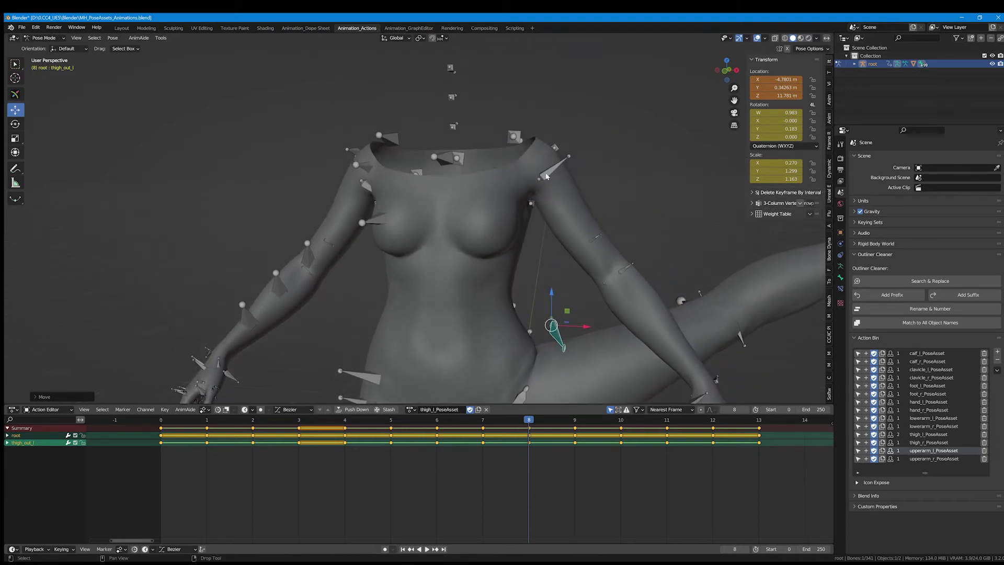
{"action": "key", "text": "ctrl+z"}
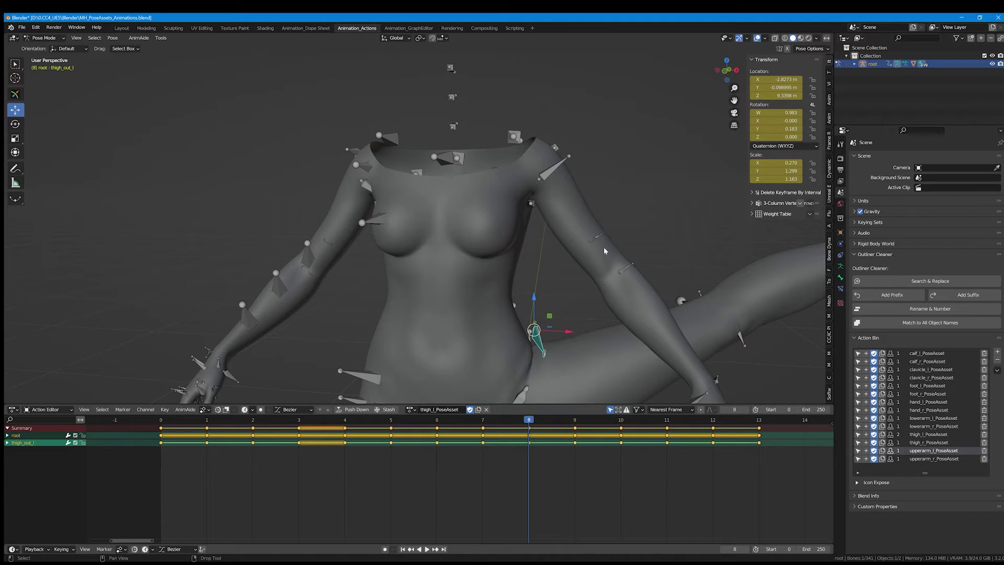
{"action": "scroll", "coordinate": [458, 317], "scroll_direction": "down", "scroll_amount": 6}
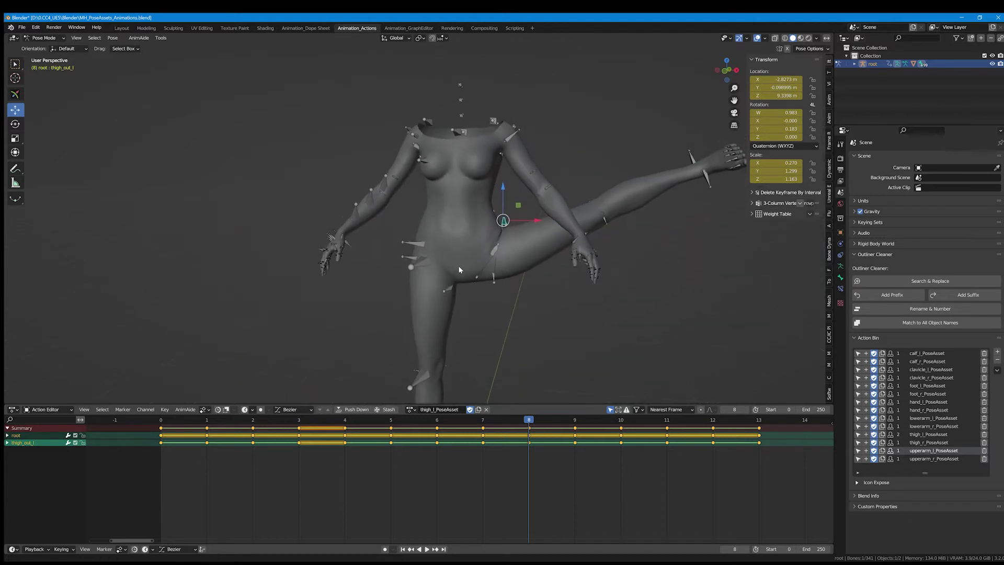
{"action": "left_click", "coordinate": [160, 422]}
- In Khari_Setup.blend, append all the PoseAsset actions, from calf_l to upperarm_r, out of MH_PoseAssets_Animations.blend
{"action": "mouse_move", "coordinate": [374, 316]}
{"action": "middle_mouse_down"}
{"action": "mouse_move", "coordinate": [437, 323]}
{"action": "mouse_move", "coordinate": [358, 327]}
{"action": "mouse_move", "coordinate": [355, 315]}
{"action": "middle_mouse_up"}
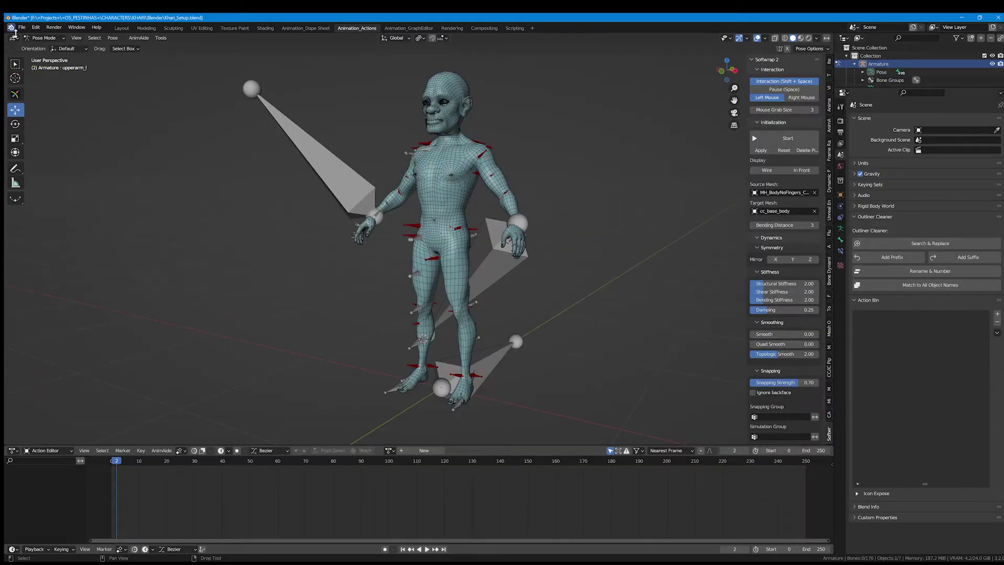
{"action": "left_click", "coordinate": [21, 27]}
{"action": "left_click", "coordinate": [38, 116]}
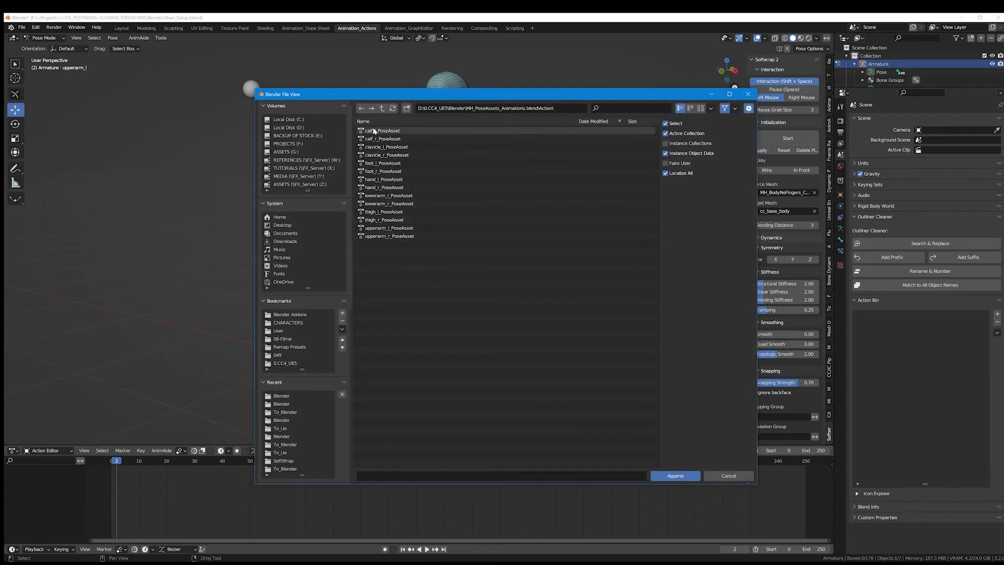
{"action": "left_click_drag", "start_coordinate": [417, 132], "coordinate": [385, 241]}
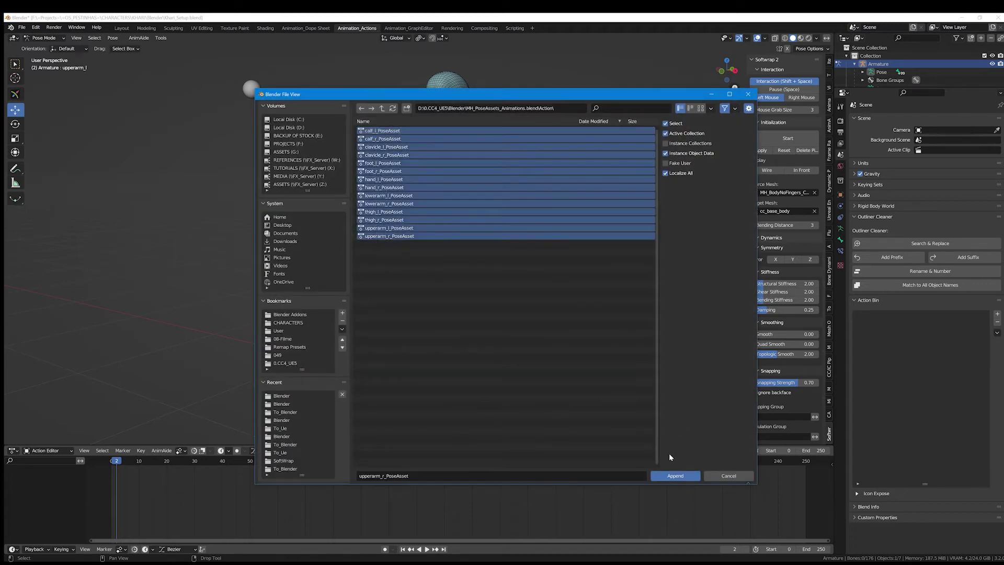
{"action": "left_click", "coordinate": [675, 475]}
{"action": "left_click_drag", "start_coordinate": [873, 315], "coordinate": [874, 422]}
{"action": "middle_click_drag", "start_coordinate": [449, 335], "coordinate": [368, 246]}
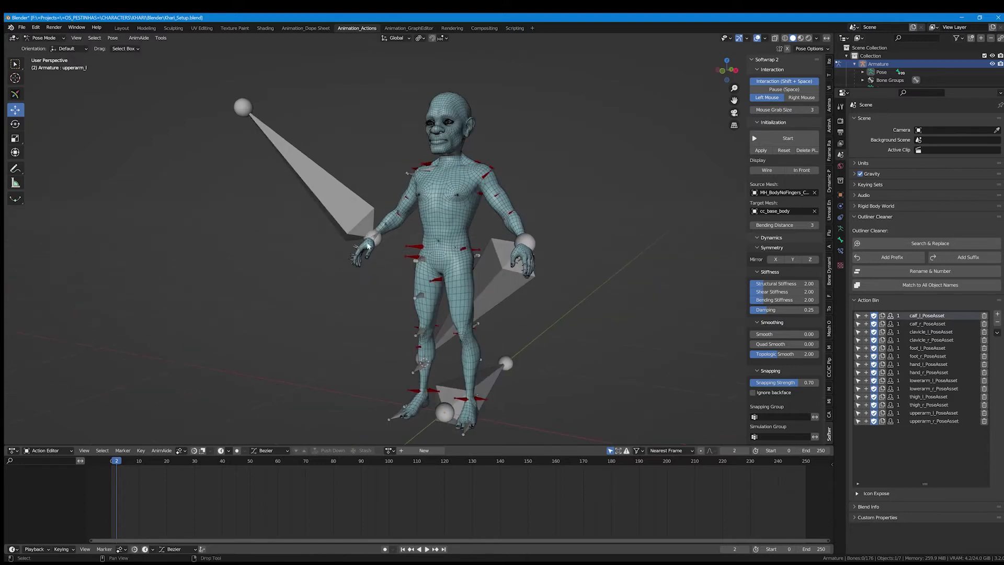
- Select the ik_hand_r bone and assign the calf_r_PoseAsset action to the armature
{"action": "left_click", "coordinate": [350, 227]}
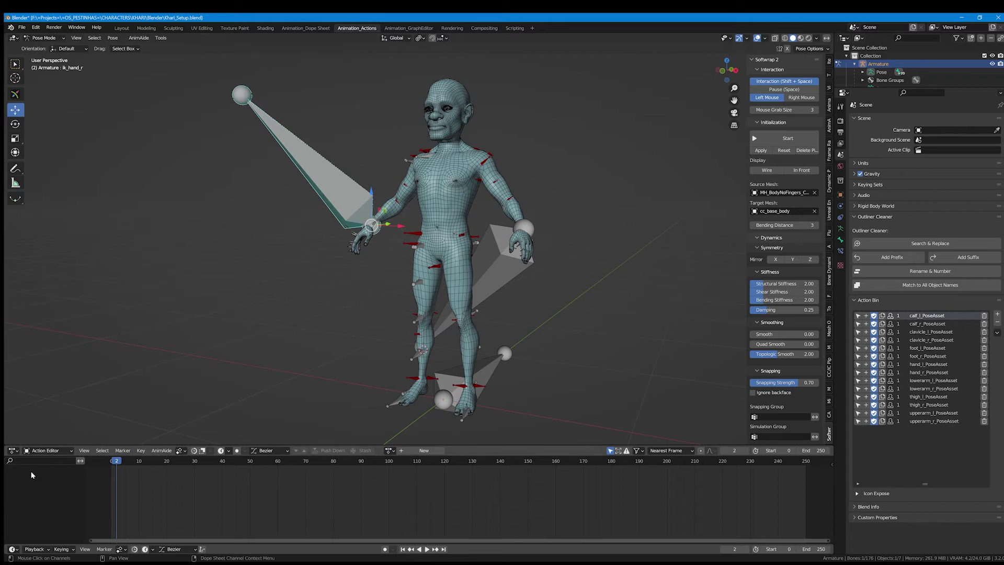
{"action": "left_click", "coordinate": [393, 451]}
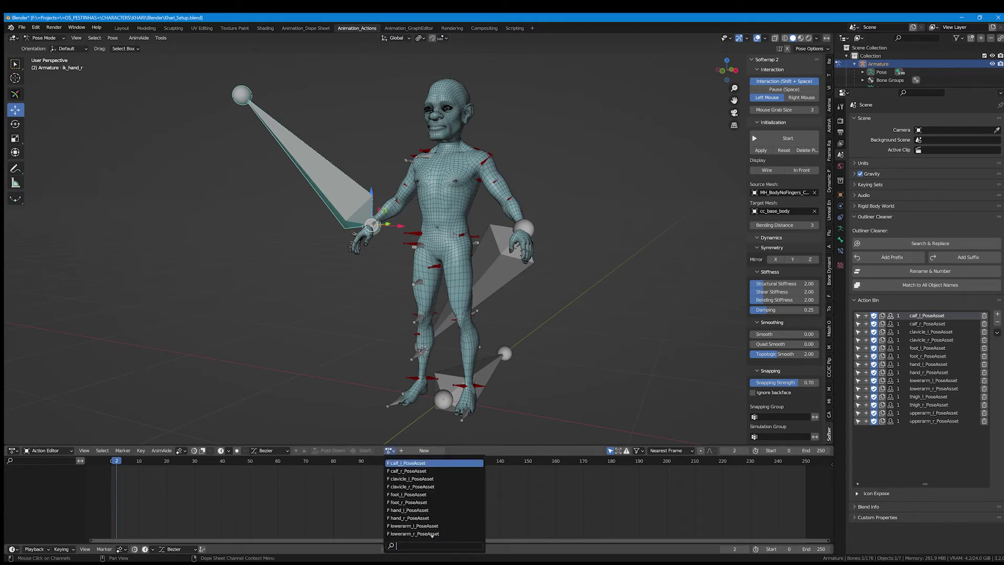
{"action": "left_click", "coordinate": [413, 471]}
{"action": "middle_click_drag", "start_coordinate": [347, 387], "coordinate": [460, 397]}
{"action": "scroll", "coordinate": [109, 468], "scroll_direction": "up", "scroll_amount": 1}
{"action": "key", "text": "Home"}
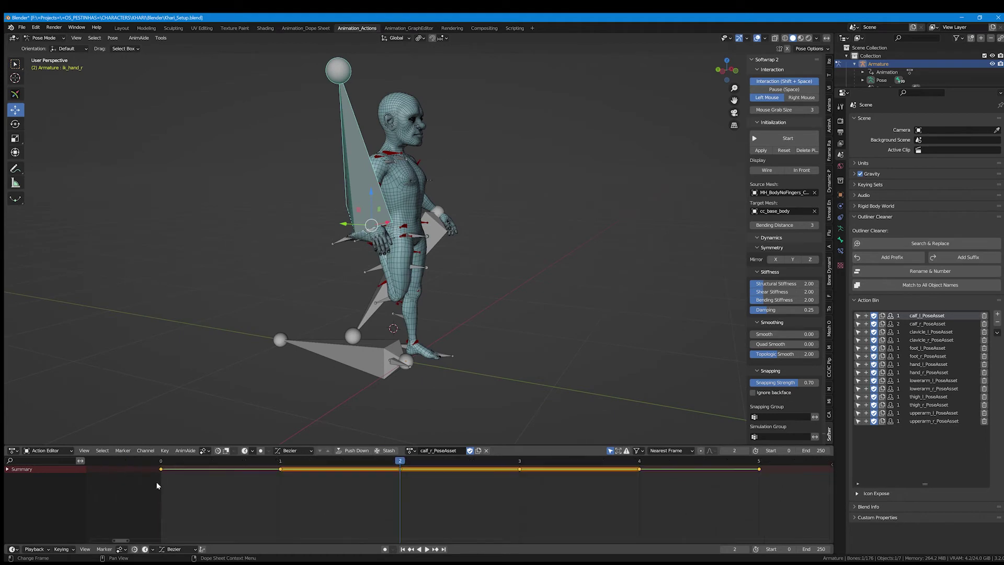
- Scrub through the calf_r_PoseAsset action to check the right lower leg's deformation, and return to frame 0
{"action": "scroll", "coordinate": [172, 483], "scroll_direction": "down", "scroll_amount": 4}
{"action": "left_click", "coordinate": [164, 462]}
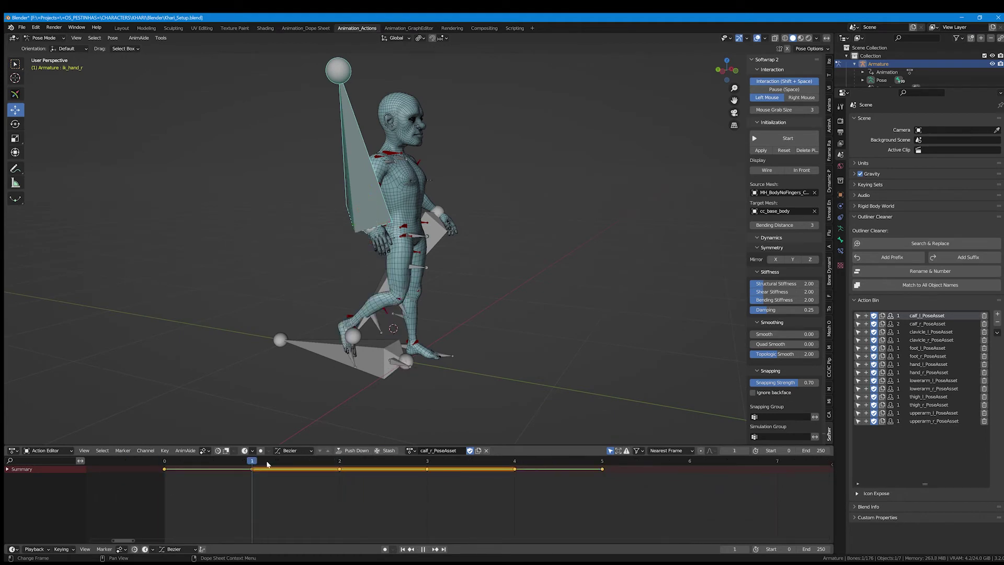
{"action": "left_click_drag", "start_coordinate": [406, 463], "coordinate": [146, 462]}
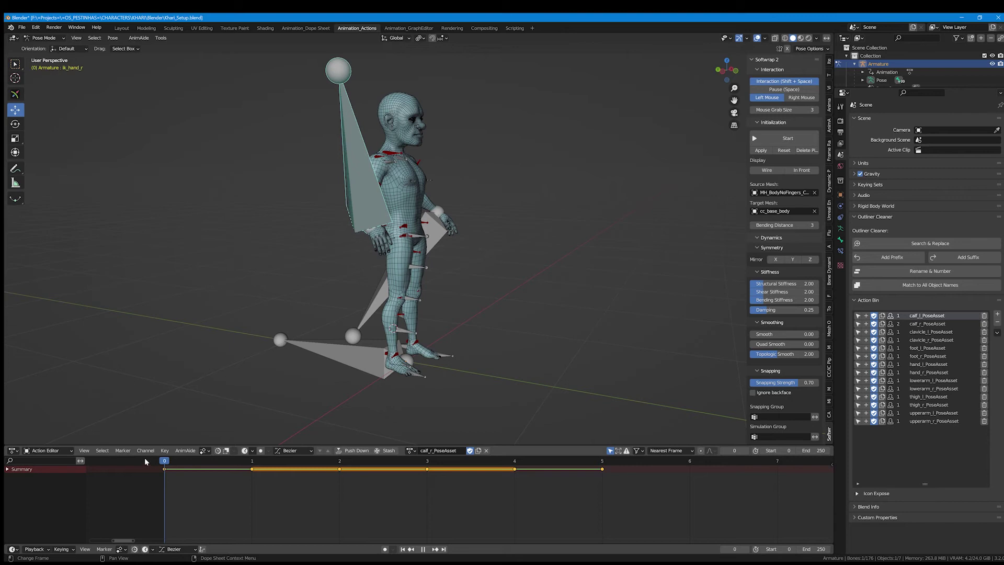
{"action": "middle_click_drag", "start_coordinate": [355, 298], "coordinate": [230, 316]}
{"action": "scroll", "coordinate": [420, 283], "scroll_direction": "up", "scroll_amount": 2}
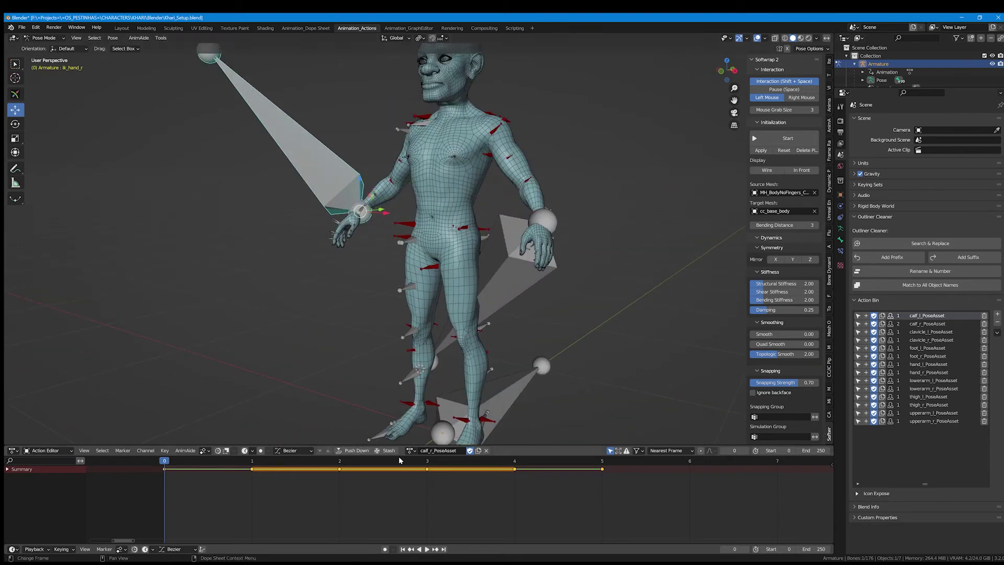
- Switch the armature's action to upperarm_l_PoseAsset
{"action": "left_click", "coordinate": [411, 450]}
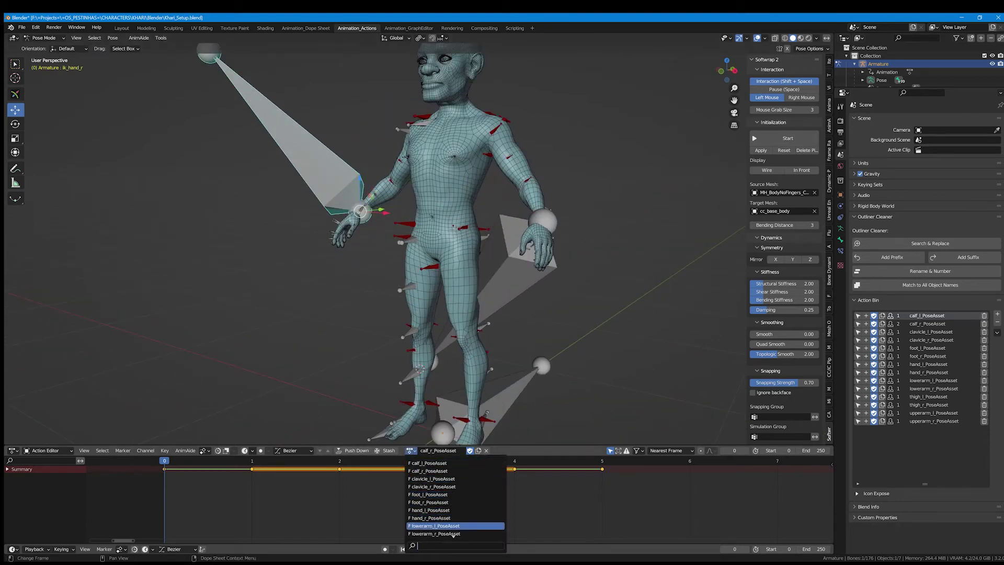
{"action": "type", "text": "upp"}
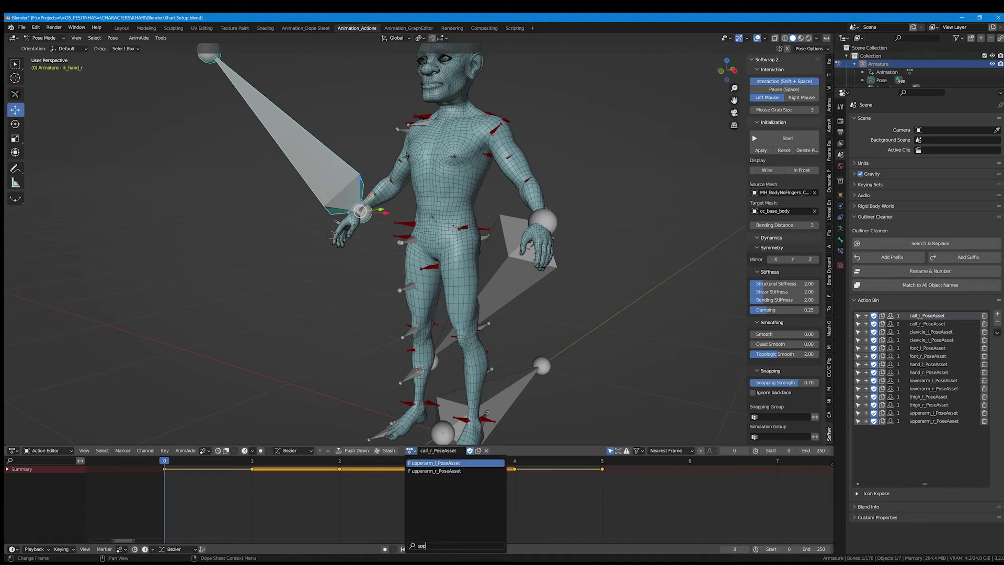
{"action": "left_click", "coordinate": [424, 464]}
{"action": "middle_click_drag", "start_coordinate": [489, 139], "coordinate": [525, 260], "text": "shift"}
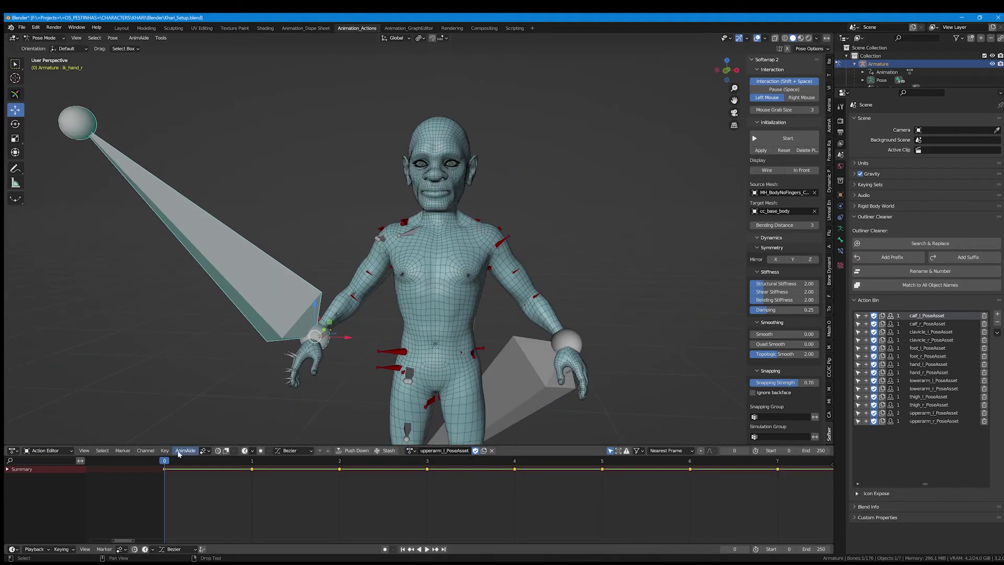
- Scrub through the upperarm_l_PoseAsset action to check the left arm's poses, and return to frame 0
{"action": "key", "text": "space"}
{"action": "left_click_drag", "start_coordinate": [382, 464], "coordinate": [731, 466]}
{"action": "key", "text": "Home"}
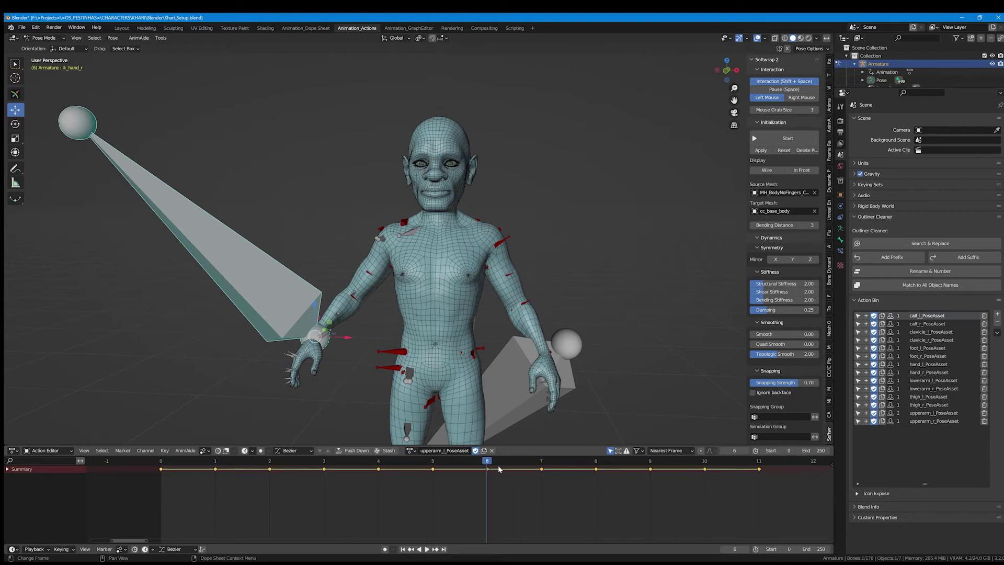
{"action": "left_click_drag", "start_coordinate": [503, 465], "coordinate": [159, 462]}
{"action": "middle_click_drag", "start_coordinate": [423, 359], "coordinate": [407, 214], "text": "shift"}
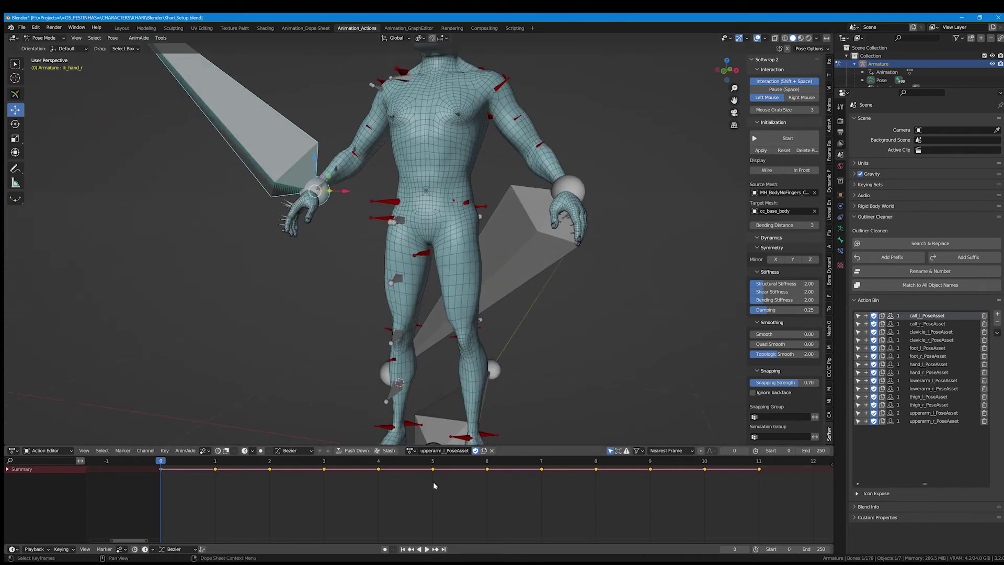
- Switch the armature's action to thigh_l_PoseAsset
{"action": "left_click", "coordinate": [416, 453]}
{"action": "type", "text": "th"}
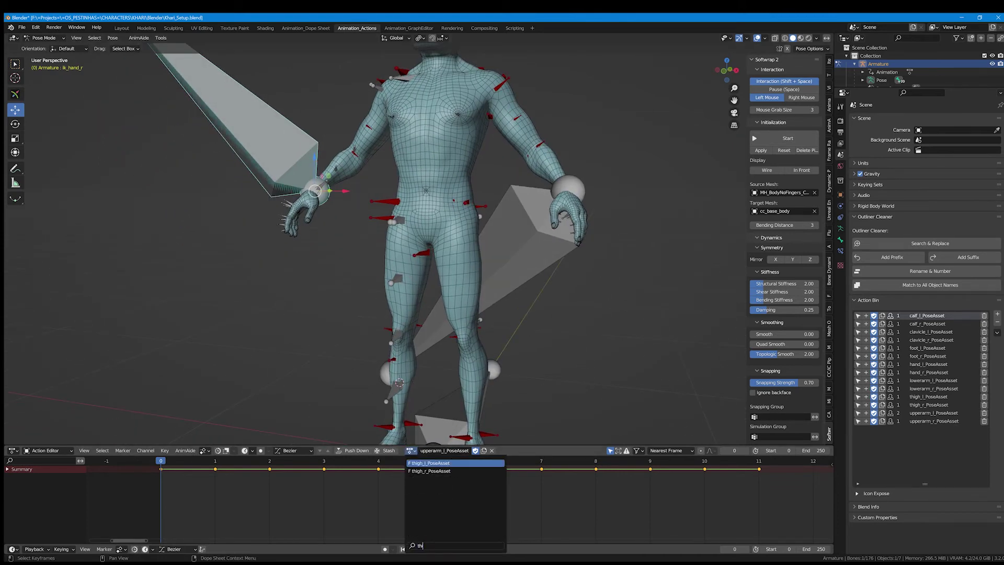
{"action": "key", "text": "Return"}
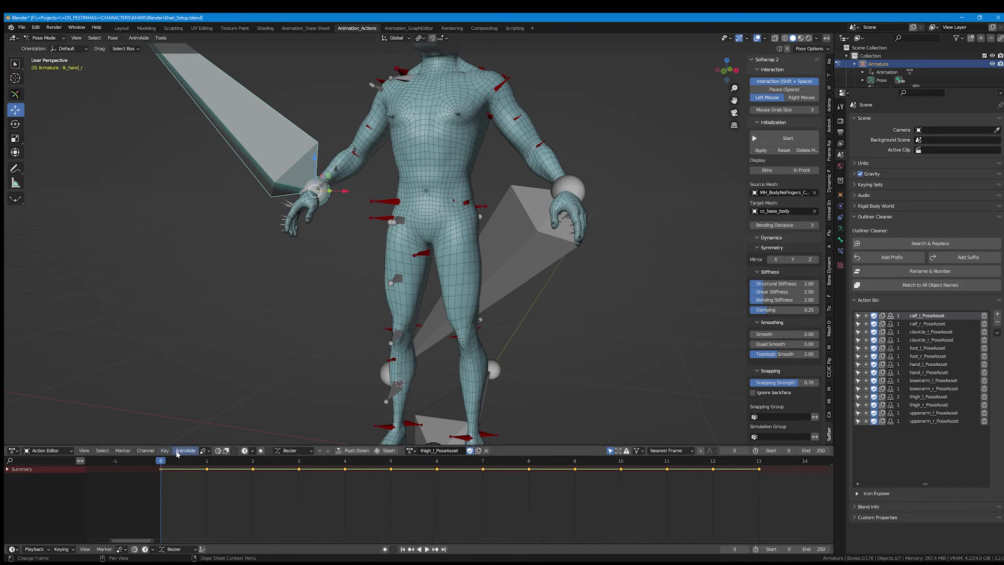
- Play and scrub through the thigh_l_PoseAsset action to check the left leg's poses, and return to frame 0
{"action": "key", "text": "space"}
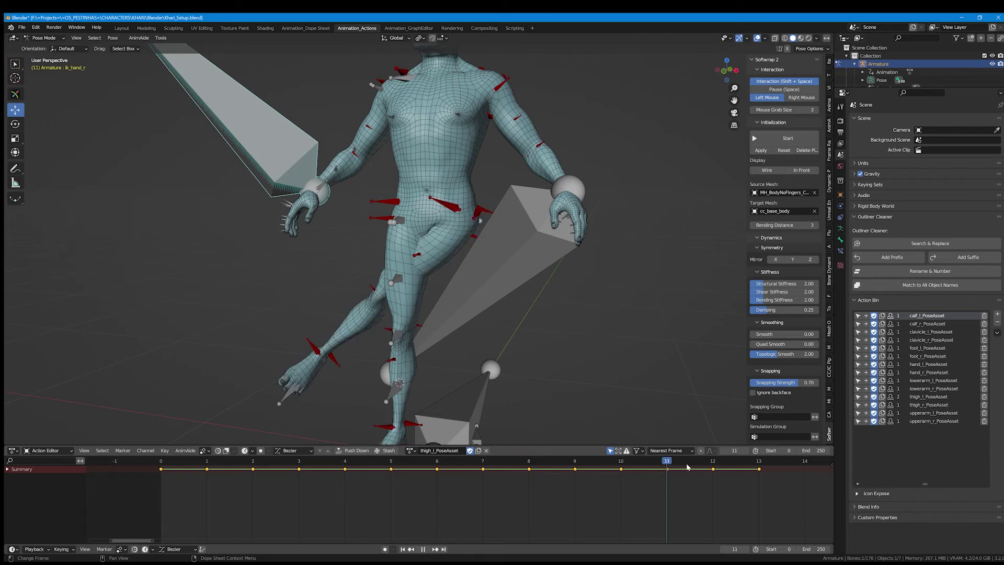
{"action": "left_click", "coordinate": [298, 486]}
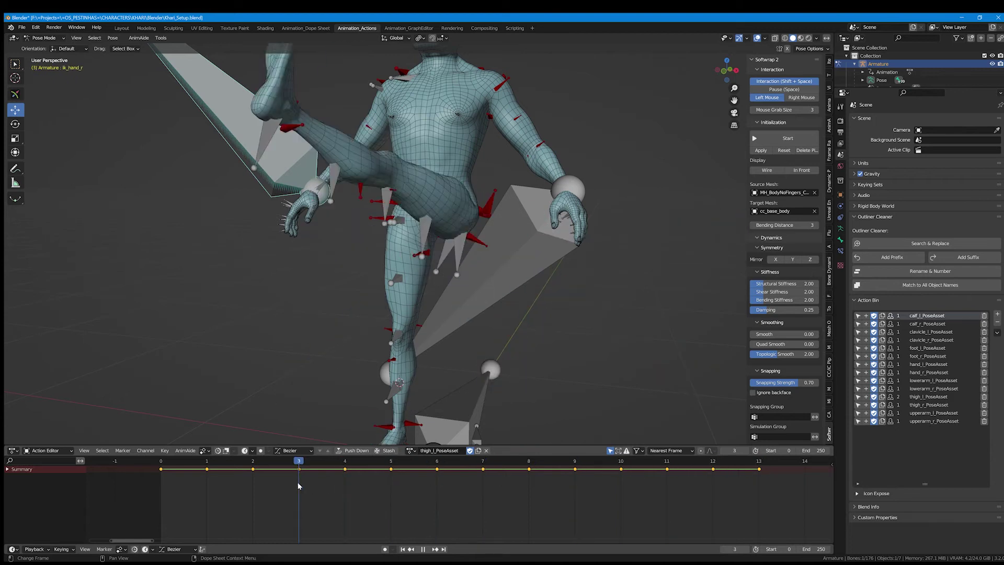
{"action": "left_click_drag", "start_coordinate": [298, 486], "coordinate": [159, 486]}
{"action": "middle_click_drag", "start_coordinate": [357, 286], "coordinate": [366, 312], "text": "shift"}
{"action": "scroll", "coordinate": [387, 287], "scroll_direction": "down", "scroll_amount": 3}
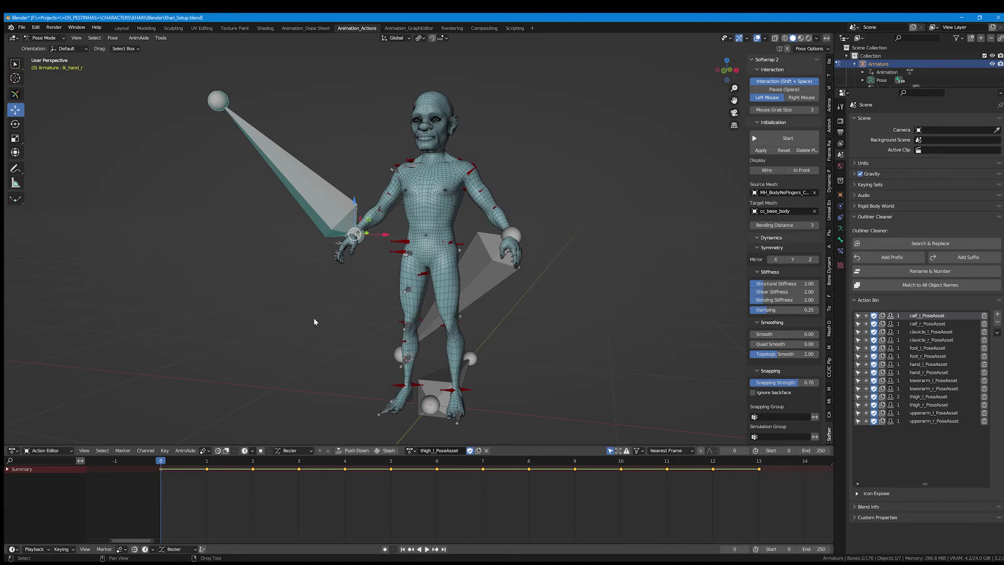
- Go through the left thigh's poses from frame 0 up to the sideways leg raise at frame 8
{"action": "middle_click_drag", "start_coordinate": [314, 321], "coordinate": [445, 186]}
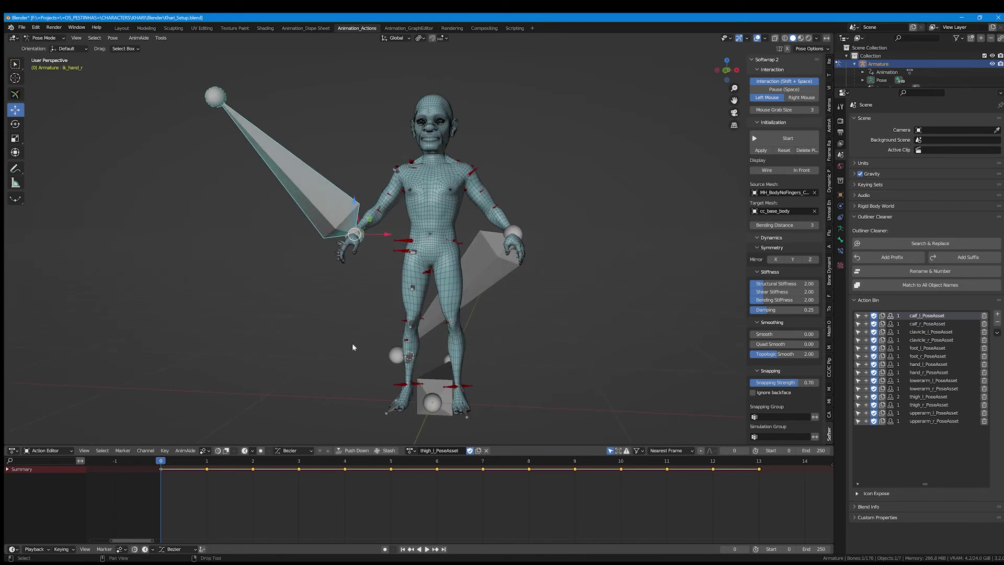
{"action": "left_click_drag", "start_coordinate": [163, 466], "coordinate": [384, 468]}
{"action": "key", "text": "Right"}
{"action": "key", "text": "Right"}
{"action": "key", "text": "Right"}
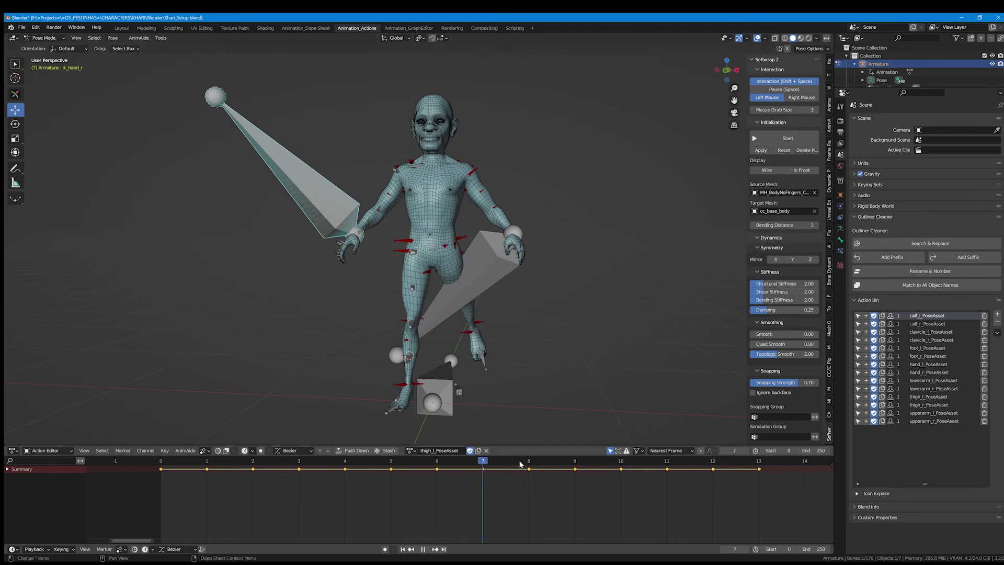
- Move the left hip's outer corrective bone about 0.10 m in X and 0.12 m in Z at frame 8, and scrub back through the action
{"action": "scroll", "coordinate": [475, 224], "scroll_direction": "up", "scroll_amount": 6}
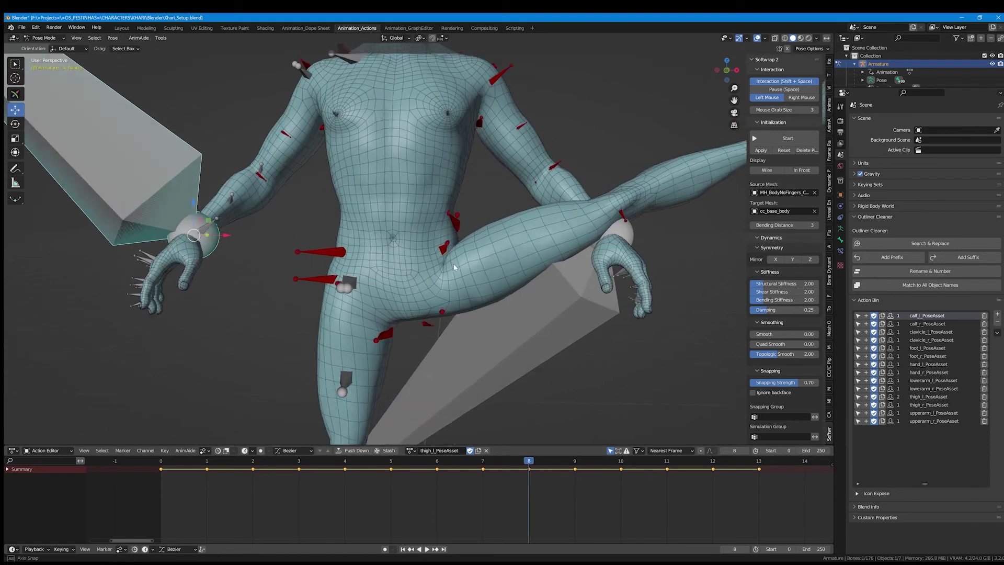
{"action": "left_click", "coordinate": [453, 225]}
{"action": "middle_click_drag", "start_coordinate": [487, 214], "coordinate": [471, 214]}
{"action": "left_click_drag", "start_coordinate": [472, 214], "coordinate": [514, 159]}
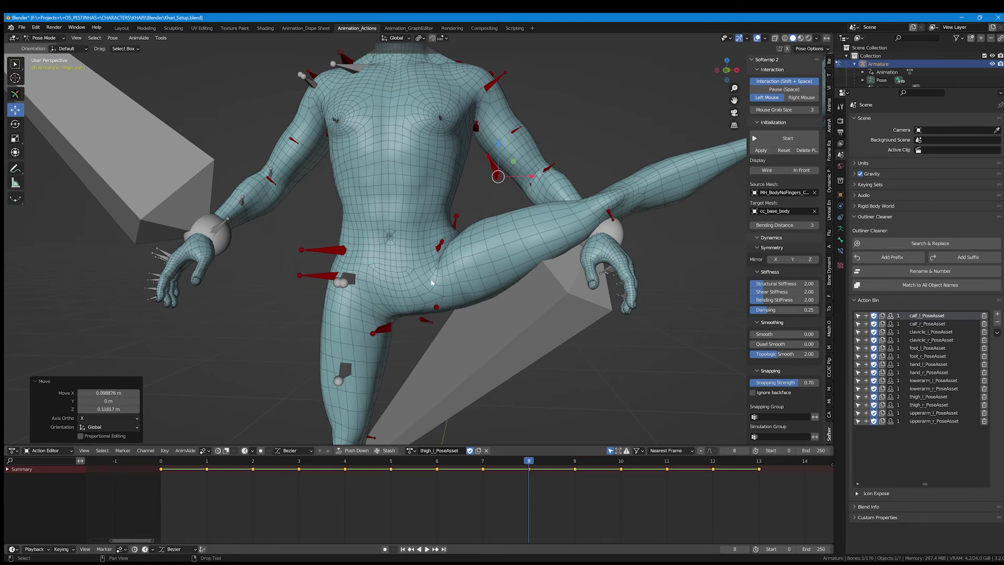
{"action": "left_click_drag", "start_coordinate": [532, 464], "coordinate": [206, 463]}
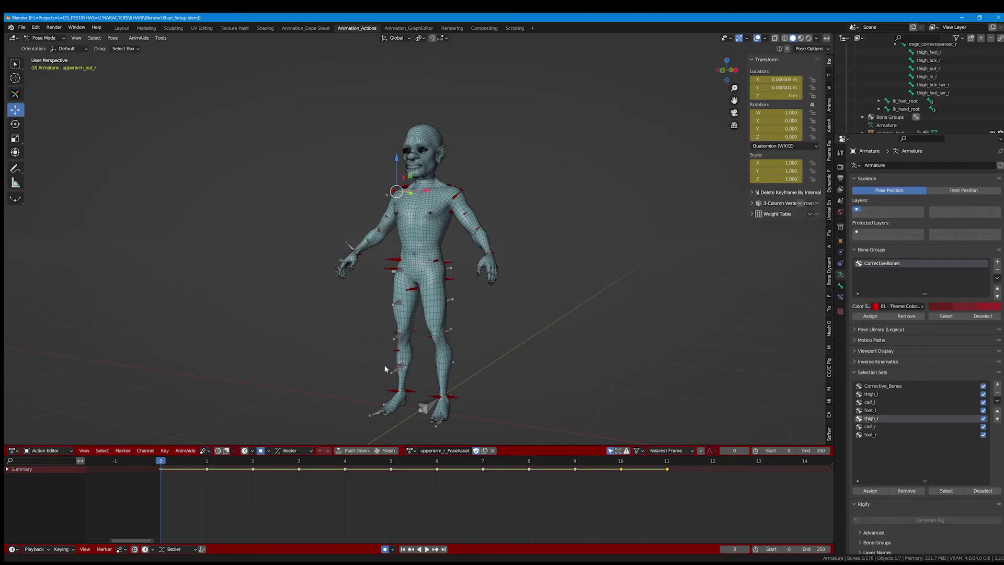
{"action": "middle_click_drag", "start_coordinate": [425, 356], "coordinate": [376, 373]}
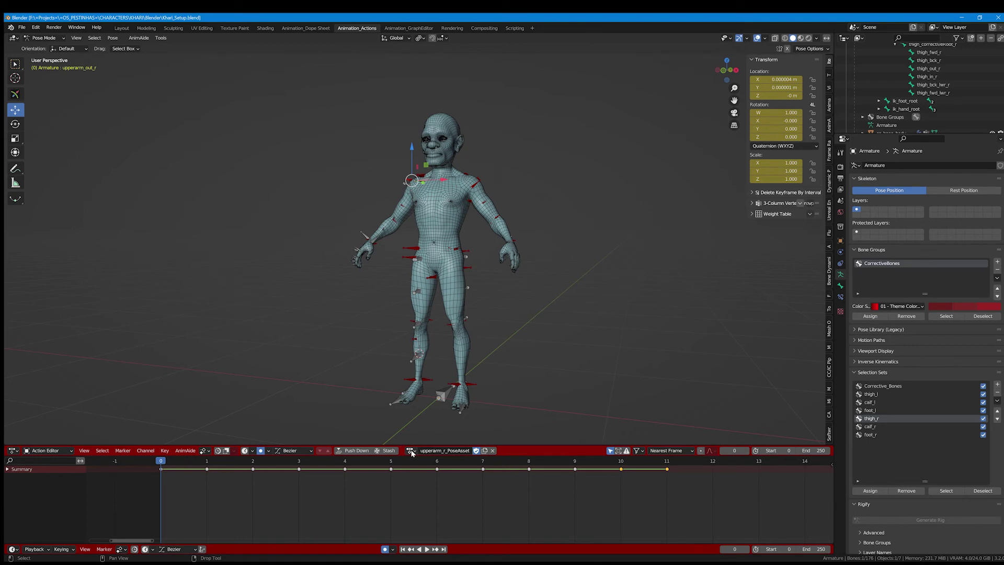
- Switch the armature's action from upperarm_r_PoseAsset to thigh_l_PoseAsset
{"action": "mouse_move", "coordinate": [160, 465]}
{"action": "left_mouse_down"}
{"action": "mouse_move", "coordinate": [387, 465]}
{"action": "mouse_move", "coordinate": [161, 465]}
{"action": "left_mouse_up"}
{"action": "left_click", "coordinate": [411, 450]}
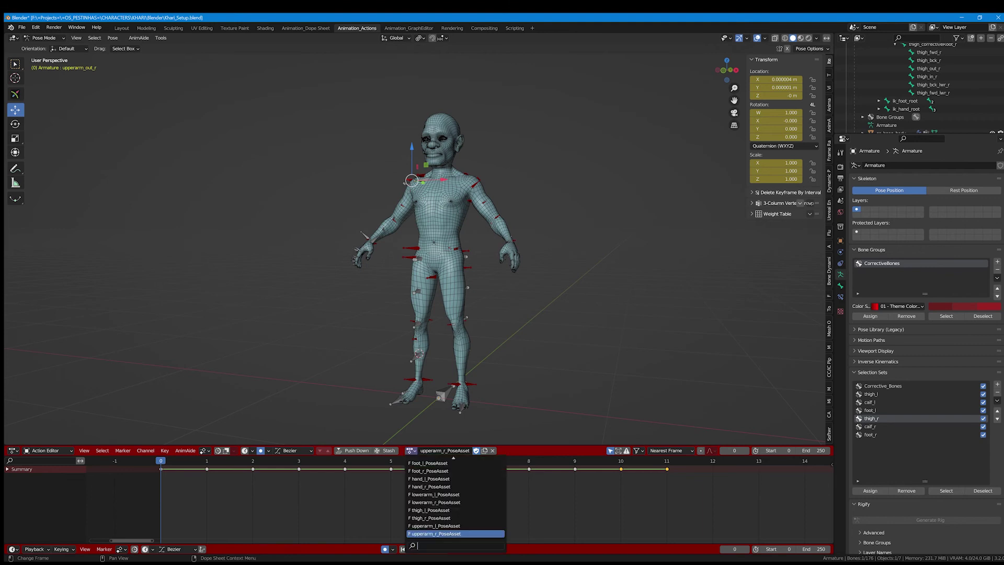
{"action": "left_click", "coordinate": [428, 510]}
{"action": "scroll", "coordinate": [468, 278], "scroll_direction": "up", "scroll_amount": 4}
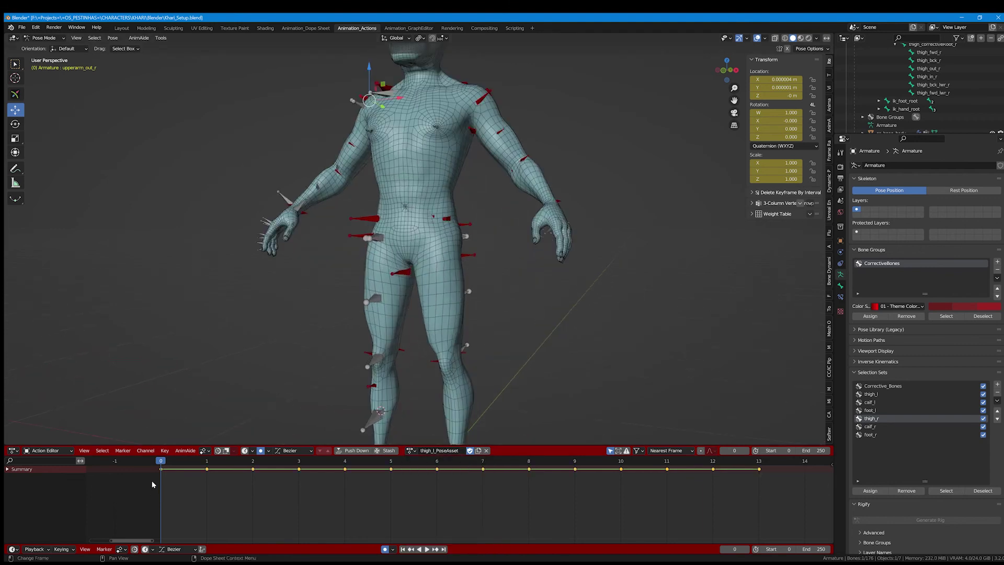
- Scrub and play through the left thigh's poses, including the raised leg at frame 5 and the crossed leg at frame 11, and return to frame 0
{"action": "left_click_drag", "start_coordinate": [160, 461], "coordinate": [405, 461]}
{"action": "middle_click_drag", "start_coordinate": [439, 332], "coordinate": [468, 331]}
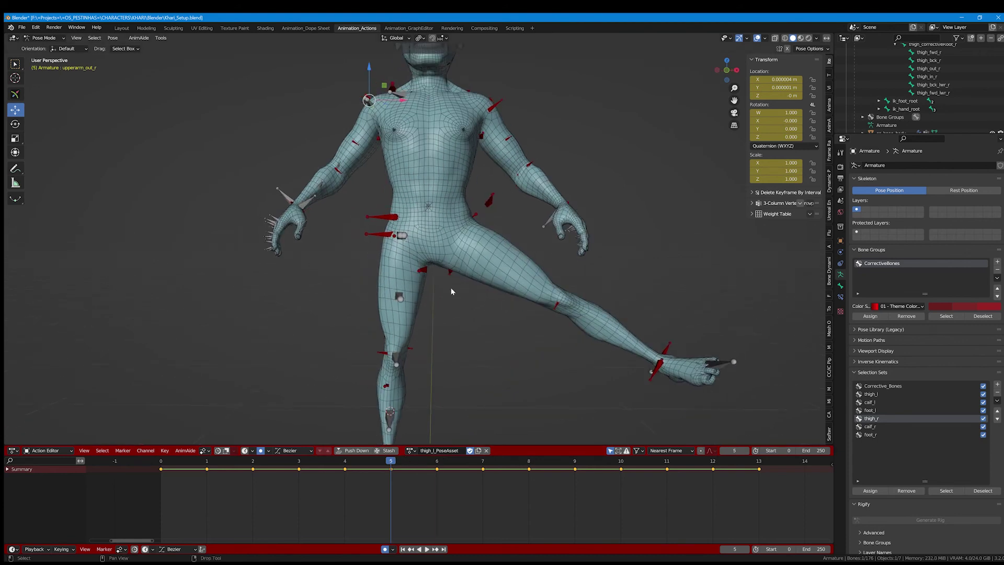
{"action": "left_click_drag", "start_coordinate": [392, 461], "coordinate": [549, 460]}
{"action": "key", "text": "space"}
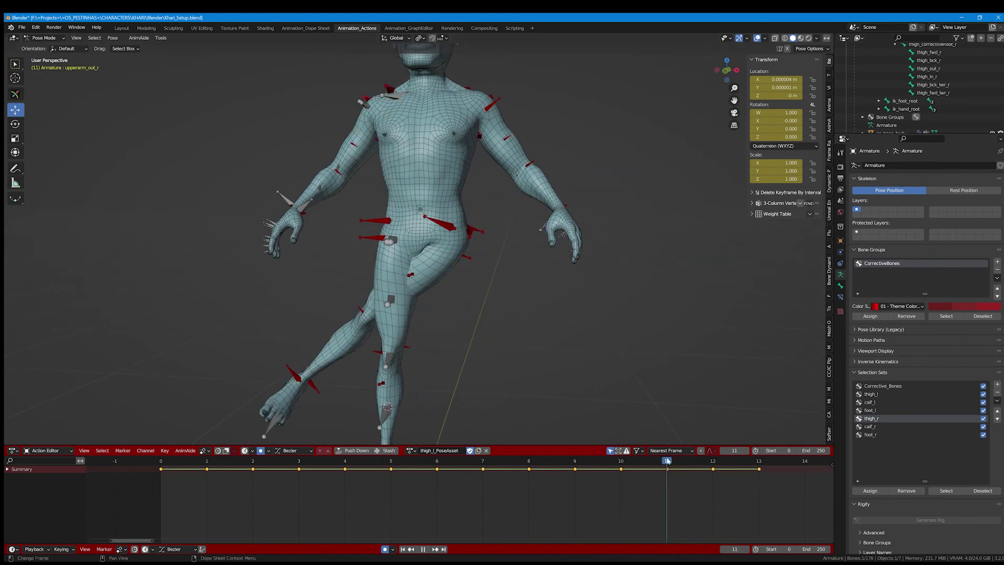
{"action": "key", "text": "space"}
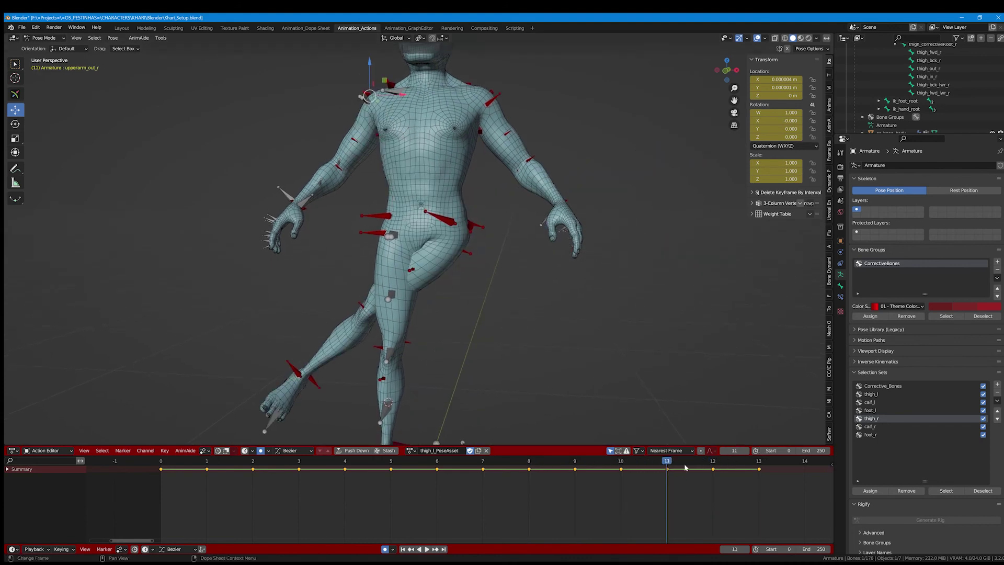
{"action": "key", "text": "space"}
{"action": "left_click_drag", "start_coordinate": [733, 464], "coordinate": [137, 478]}
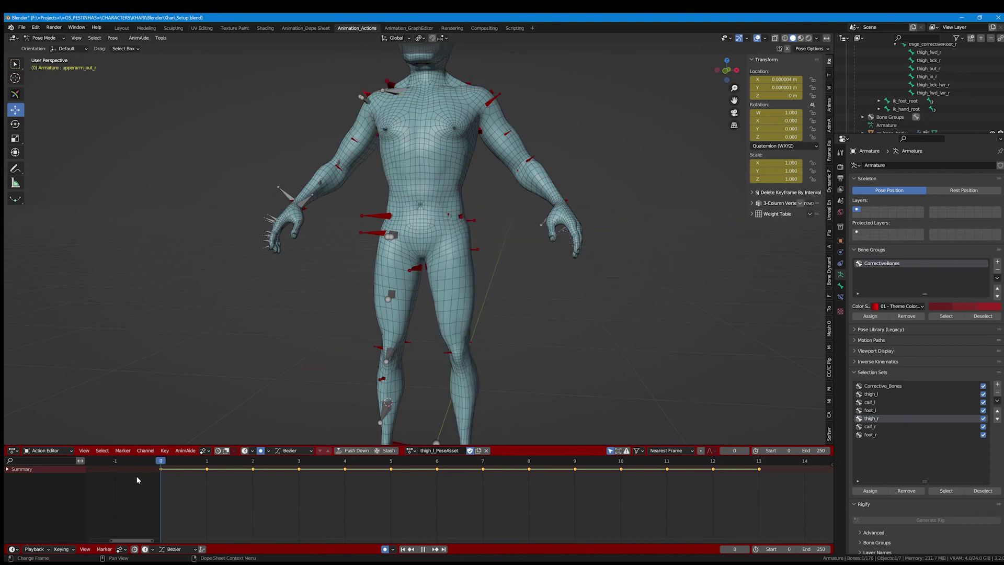
{"action": "middle_click_drag", "start_coordinate": [338, 292], "coordinate": [354, 319], "text": "shift"}
{"action": "scroll", "coordinate": [373, 282], "scroll_direction": "down", "scroll_amount": 2}
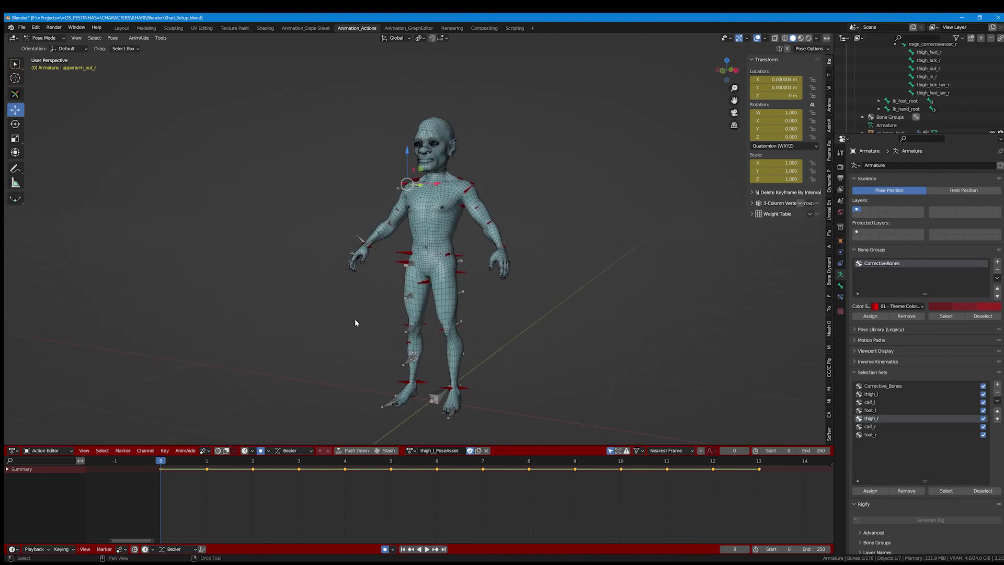